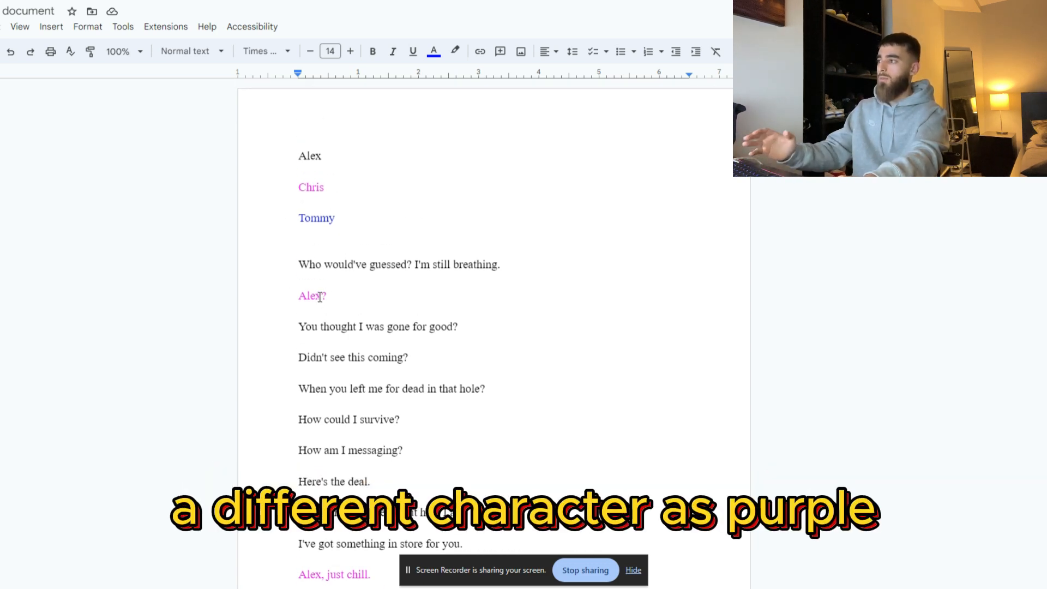
Step: Copy all blue lines from the third character's separate document and paste them into the ElevenLabs text-to-speech field
scroll(343, 294, down, 16)
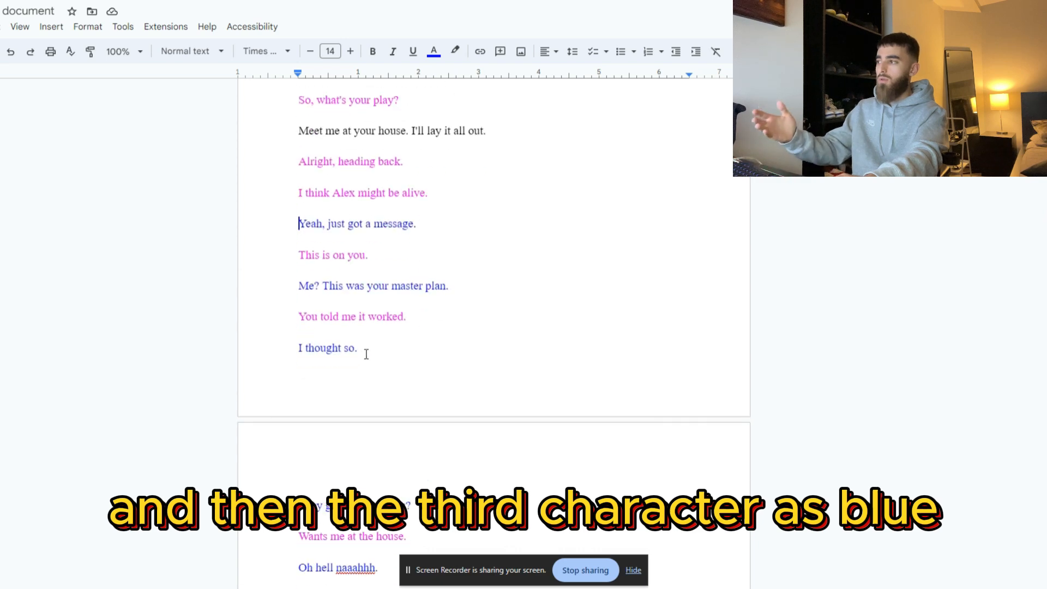
scroll(363, 346, up, 16)
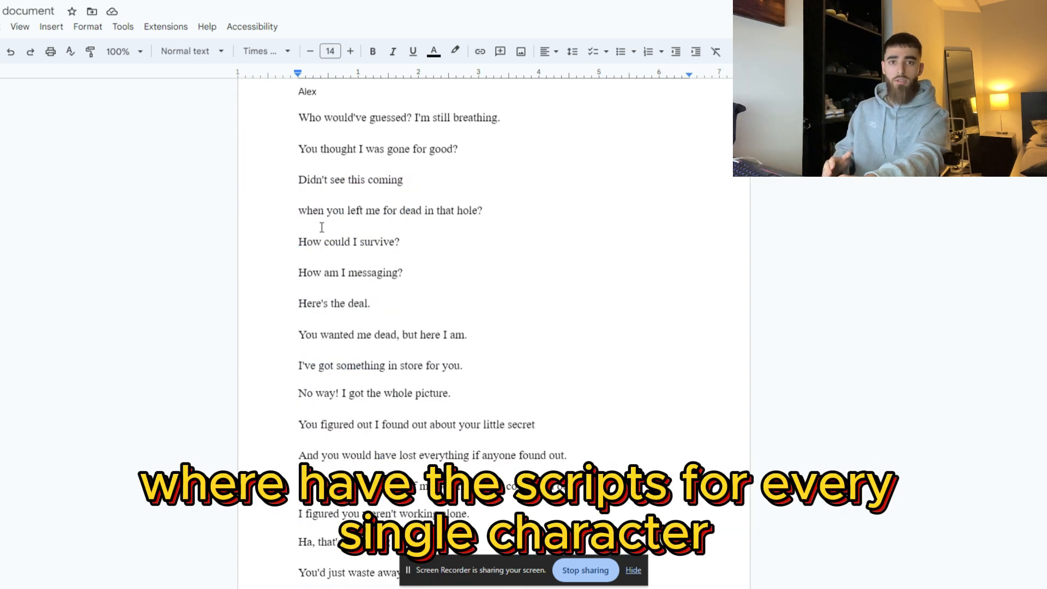
scroll(322, 227, up, 2)
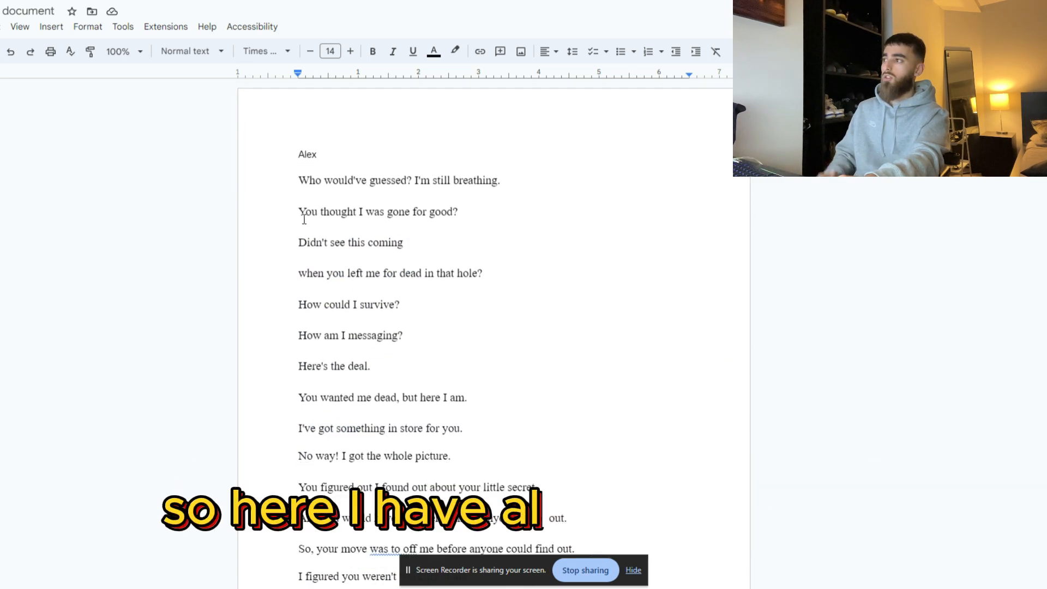
scroll(321, 229, down, 5)
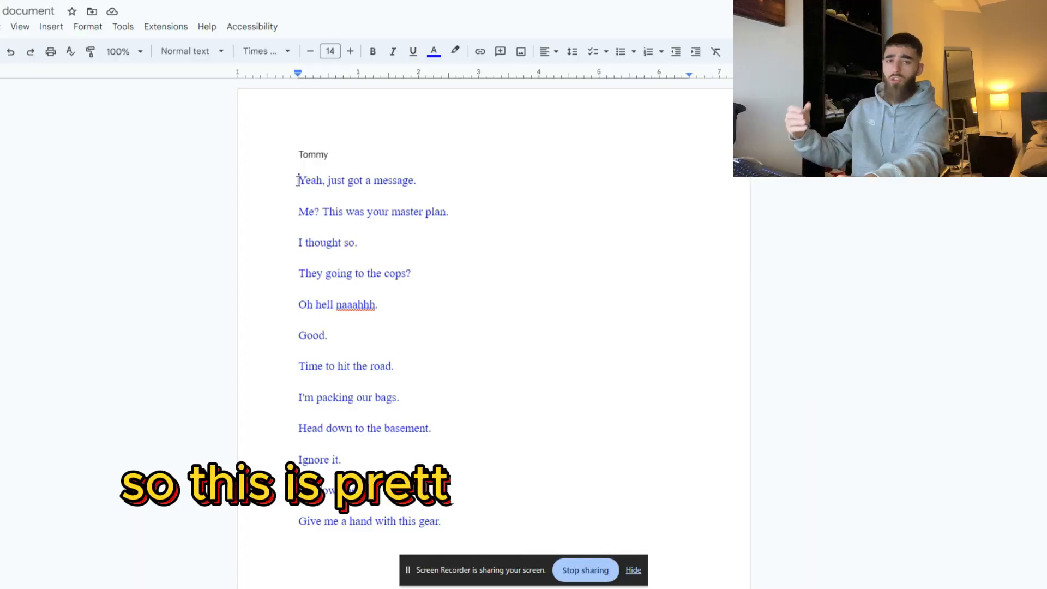
drag(294, 178, 442, 522)
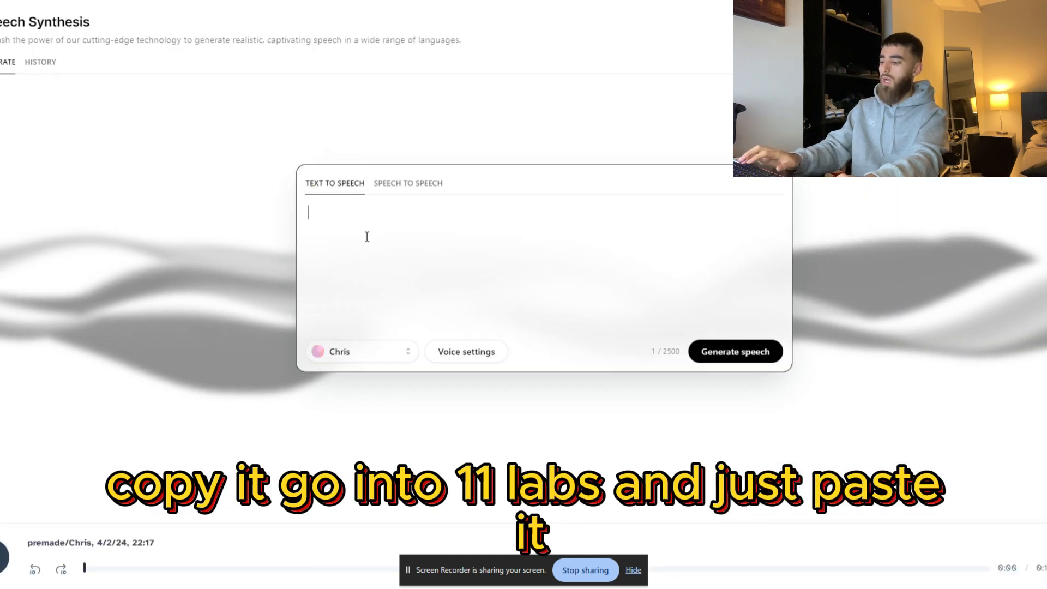
key(ctrl+v)
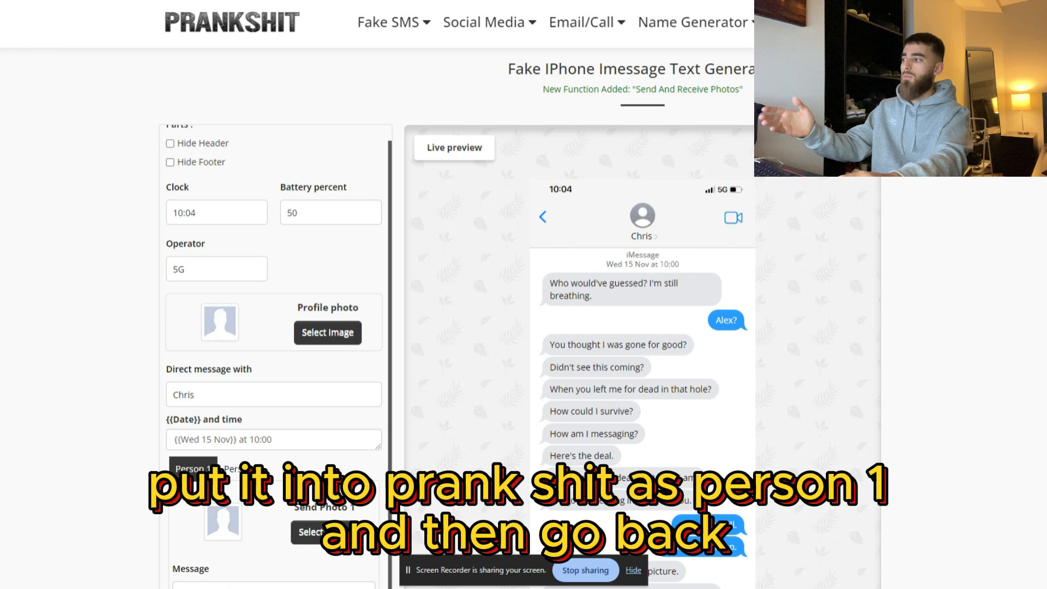
Step: Select the first pink reply, directly below the opening line, in the colour-coded Google Docs script
scroll(492, 250, down, 2)
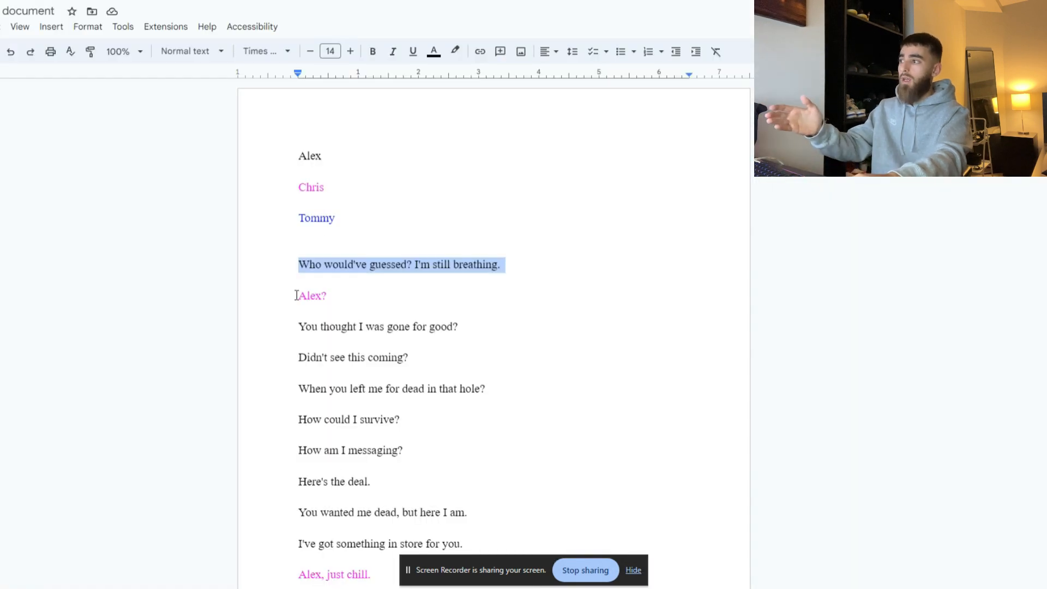
drag(296, 295, 331, 295)
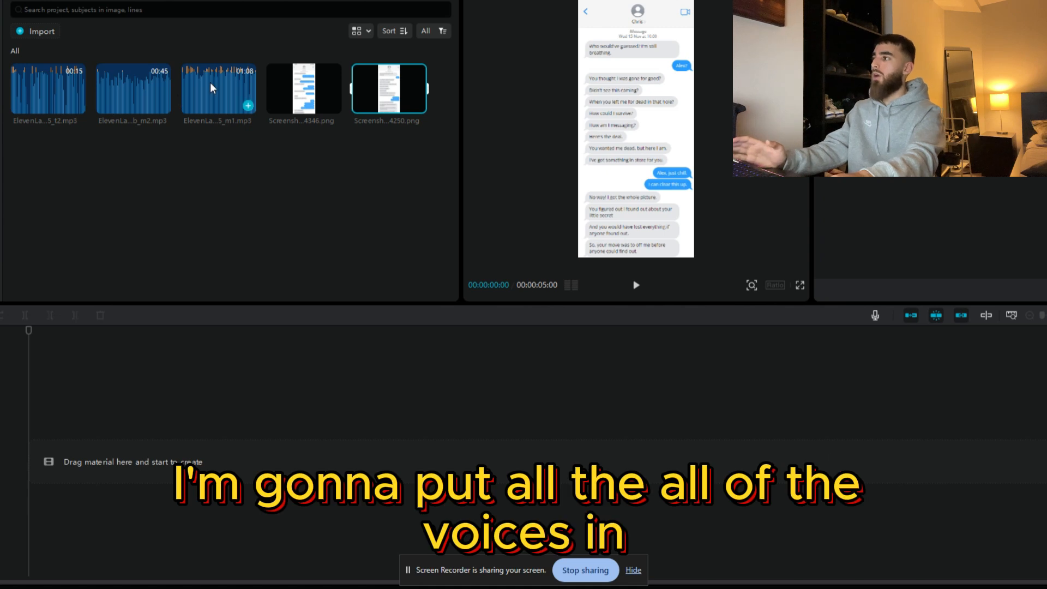
Step: In CapCut, place the m1, m2 and t2 ElevenLabs voice clips on three separate audio tracks starting at 00:00
drag(211, 83, 27, 466)
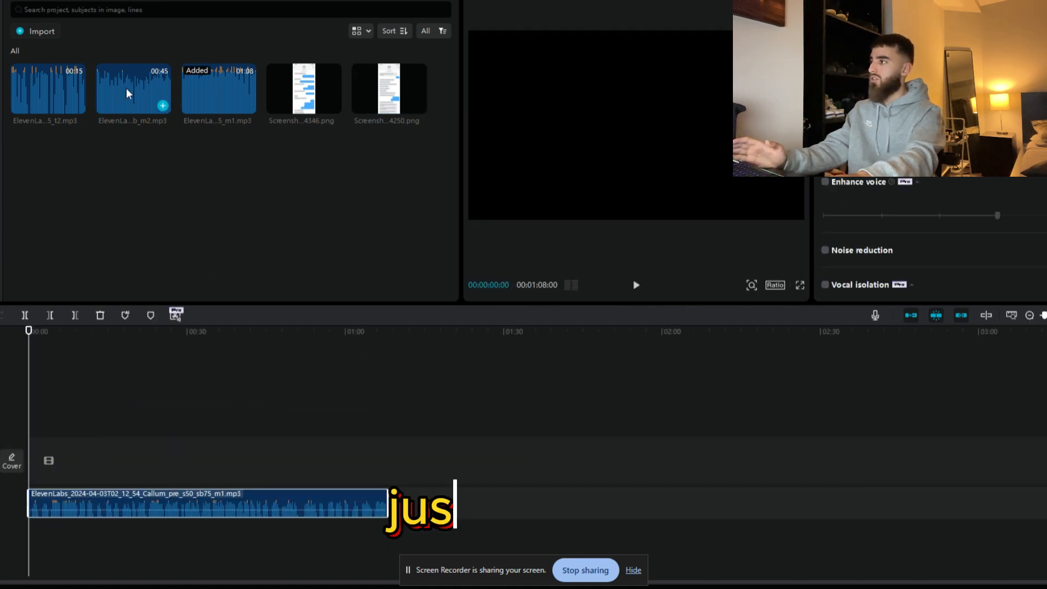
drag(126, 87, 23, 539)
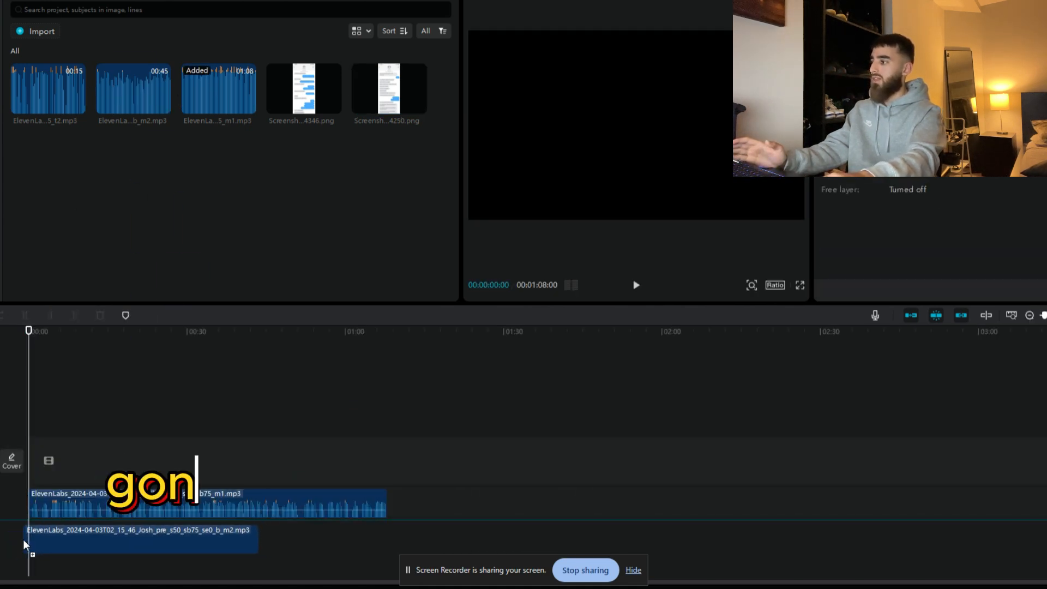
drag(17, 94, 31, 533)
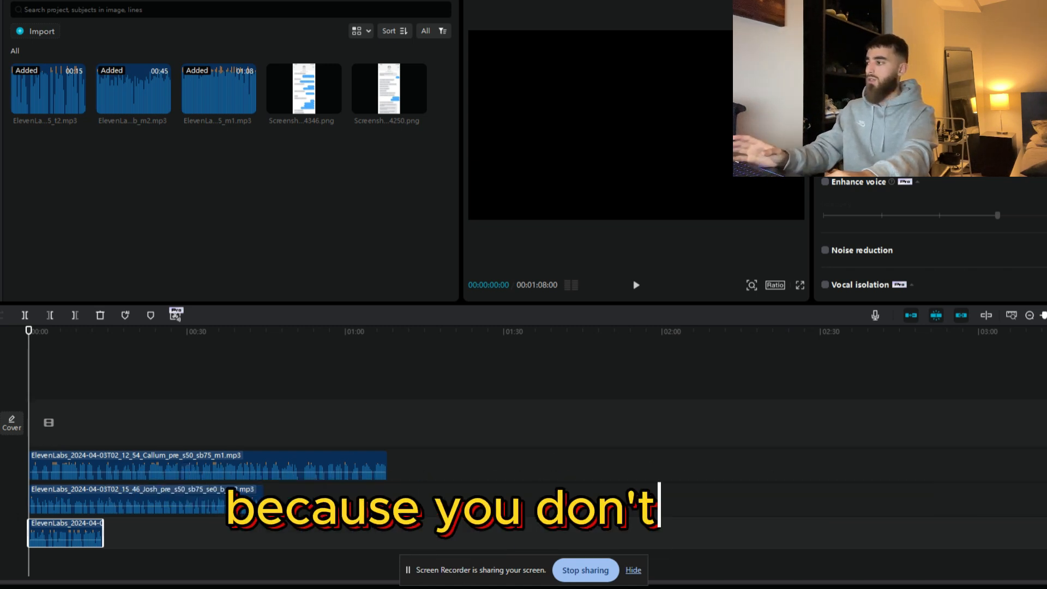
Step: Split the m1 voice clip at 00:00:03:27, after its first line, and shift the remainder to about 0:40
click(25, 399)
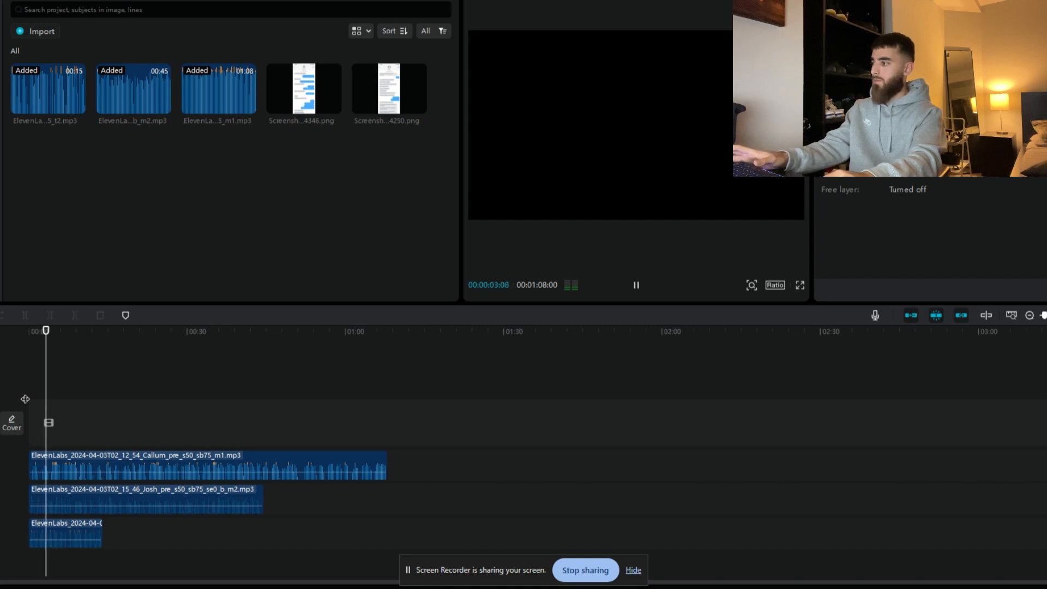
click(44, 458)
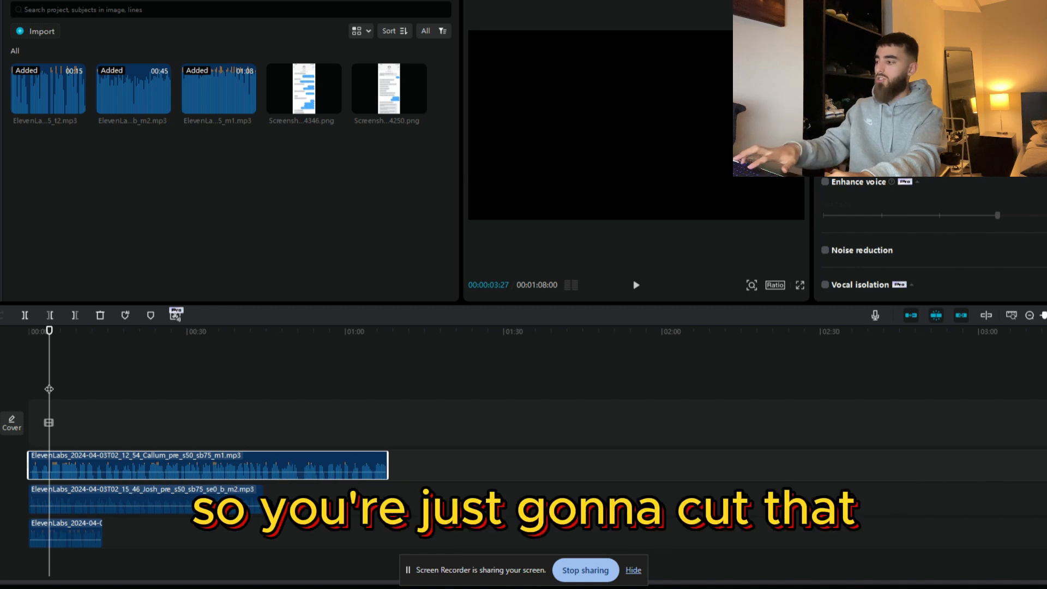
key(ctrl+b)
drag(96, 457, 288, 457)
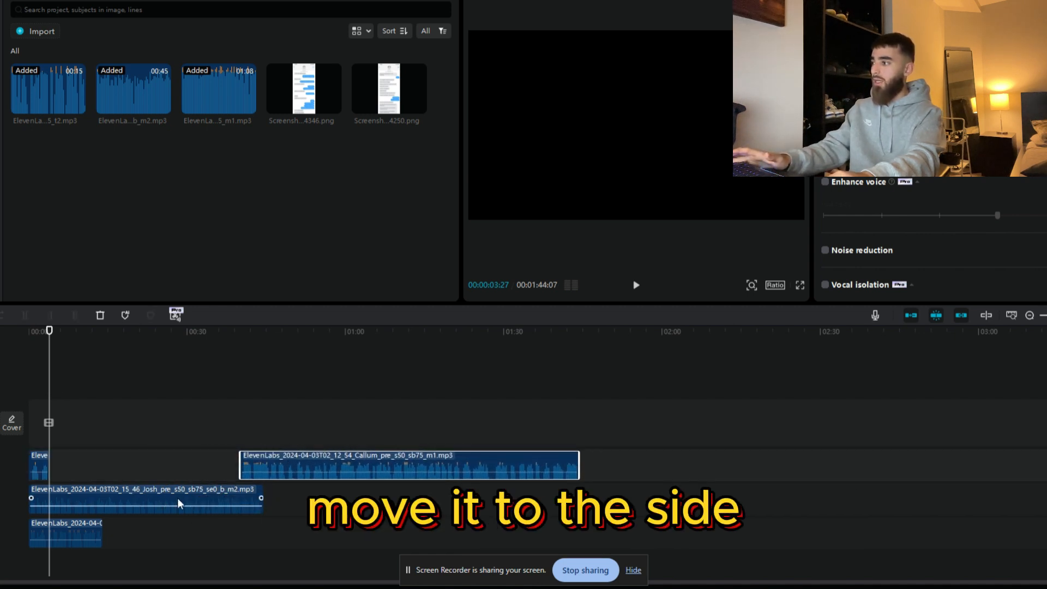
Step: Shift the t2 voice clip out to about 0:48 and align the m2 clip's start with the end of the first m1 line
drag(178, 498, 389, 498)
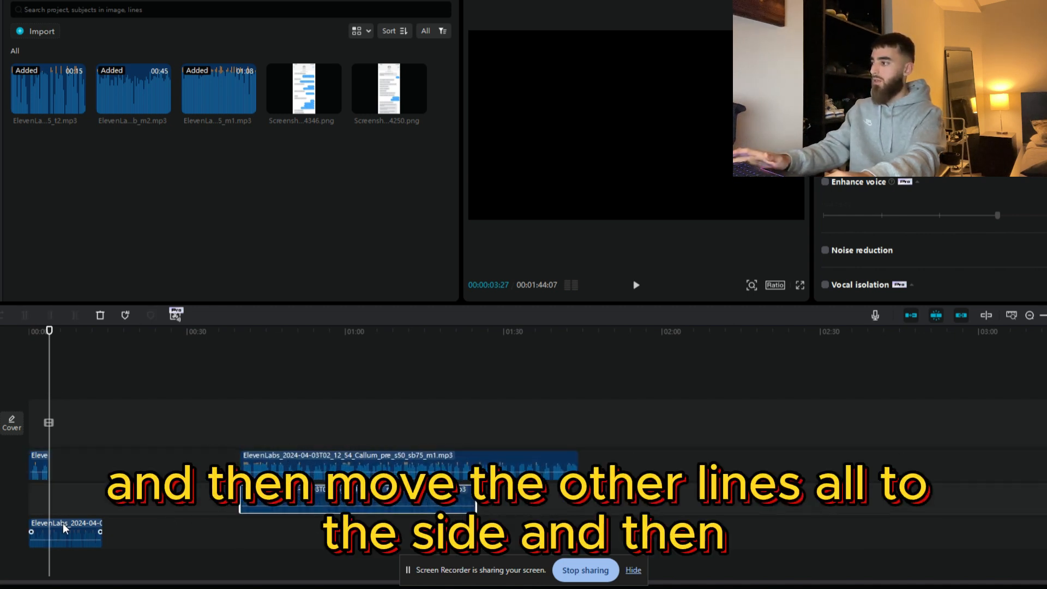
drag(64, 522, 86, 522)
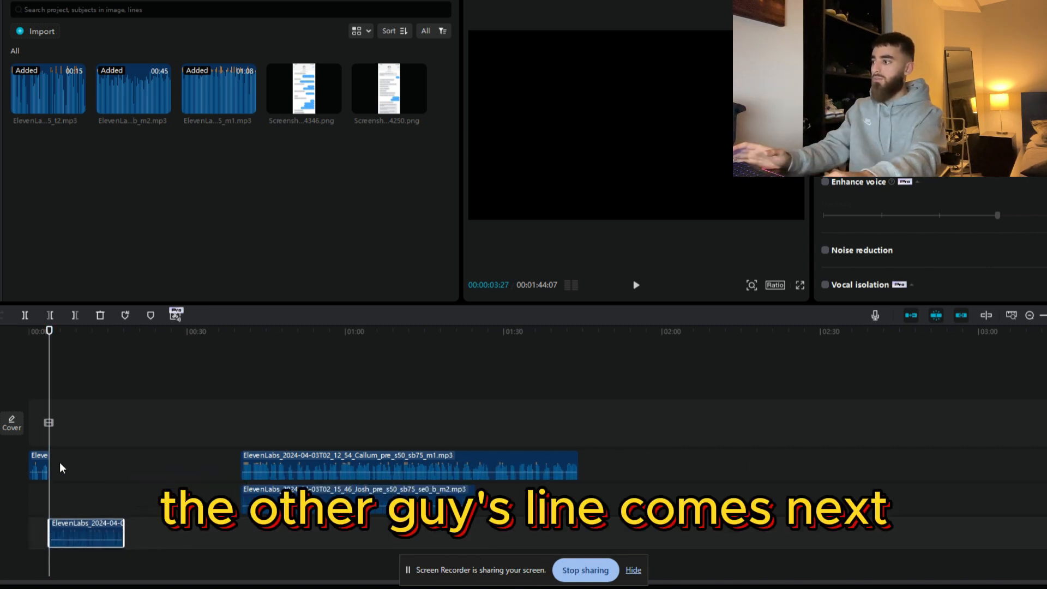
drag(65, 532, 298, 532)
drag(289, 492, 96, 498)
Step: Unmute the m2 voice track and return the playhead to the start of its clip at 00:00:03:27
key(space)
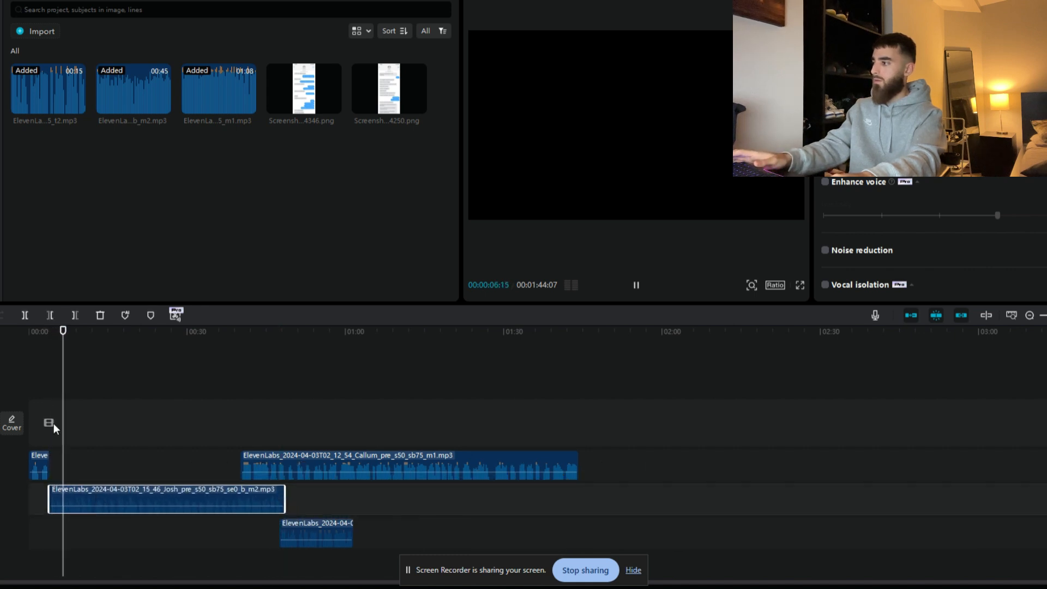
click(45, 388)
click(55, 483)
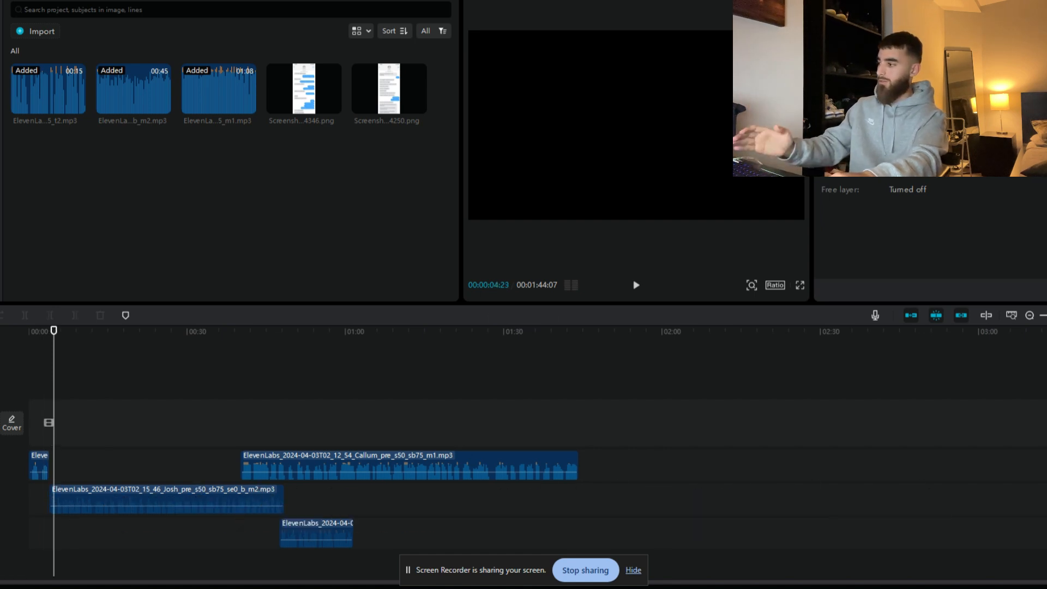
click(1, 499)
drag(57, 377, 52, 377)
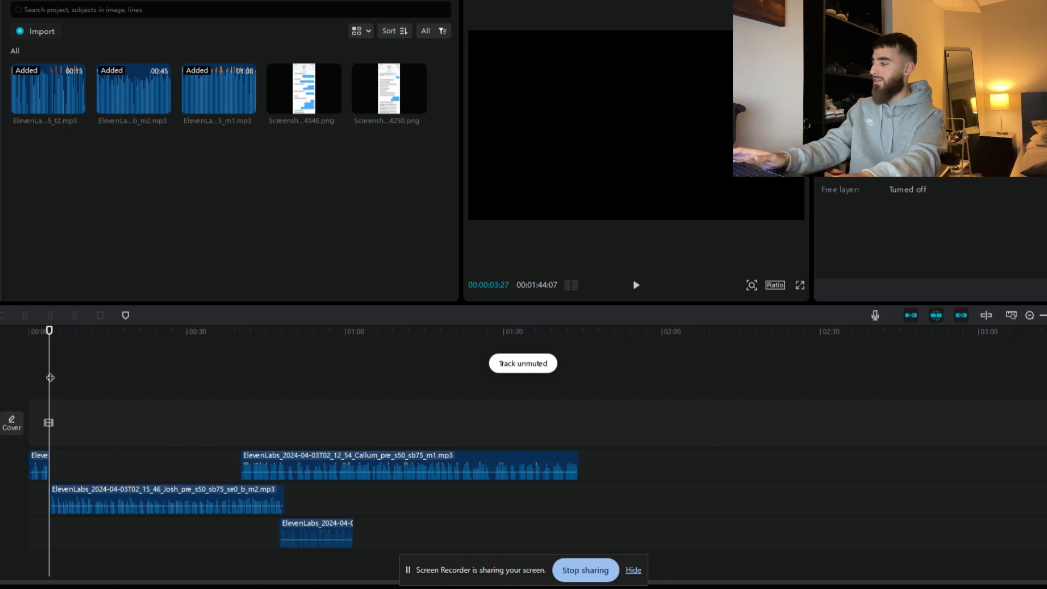
Step: Split the m2 clip at 00:00:04:24, shift its remainder to about 0:40, and place the m1 remainder at the cut
key(space)
click(83, 501)
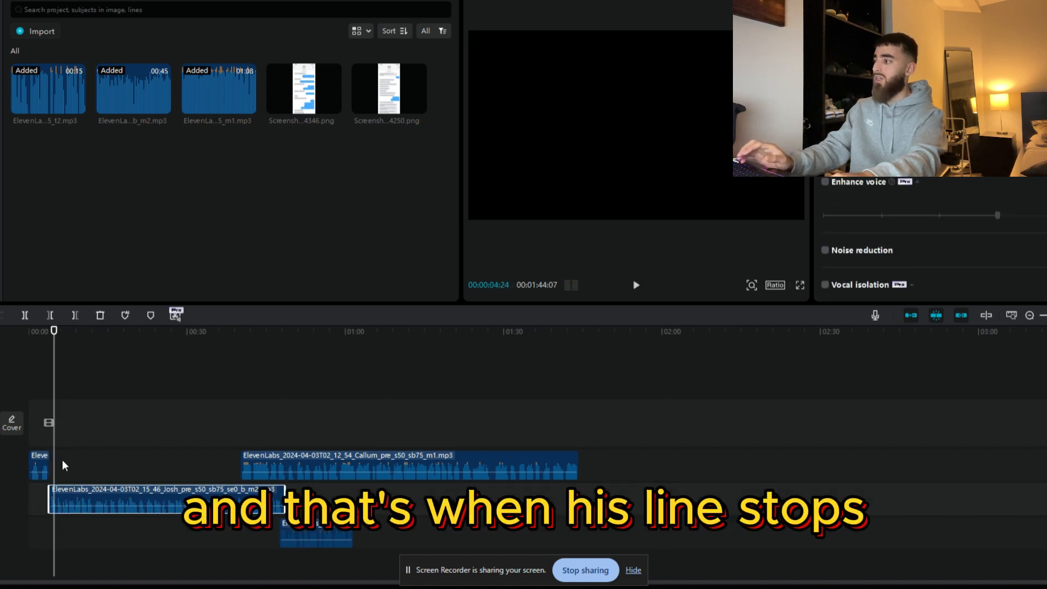
key(q)
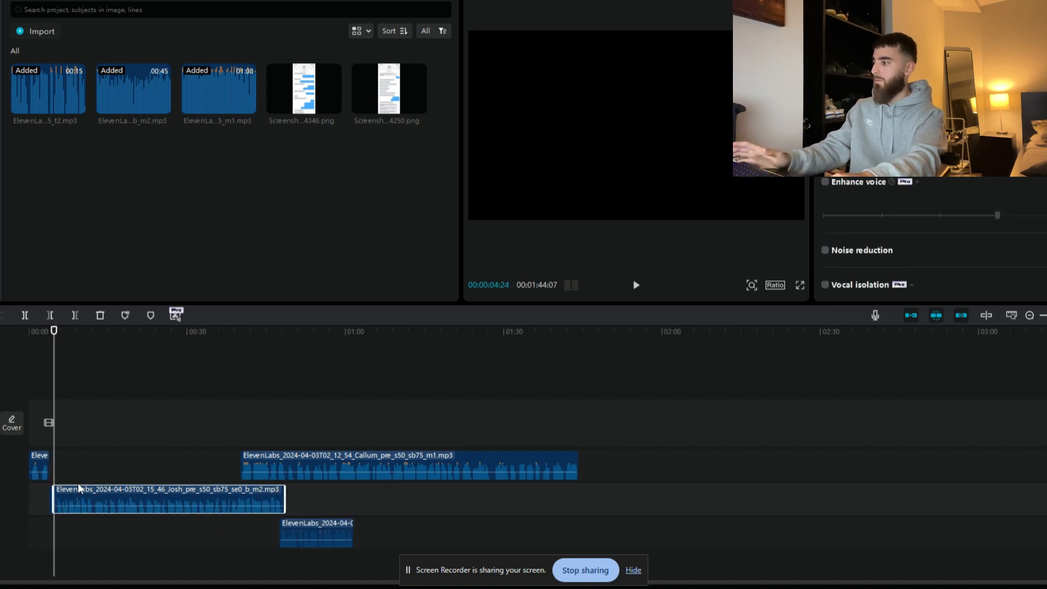
drag(77, 489, 118, 457)
Step: Split the m1 clip after each of its next two spoken lines, at 00:00:06:25 and near 00:00:09:29
key(space)
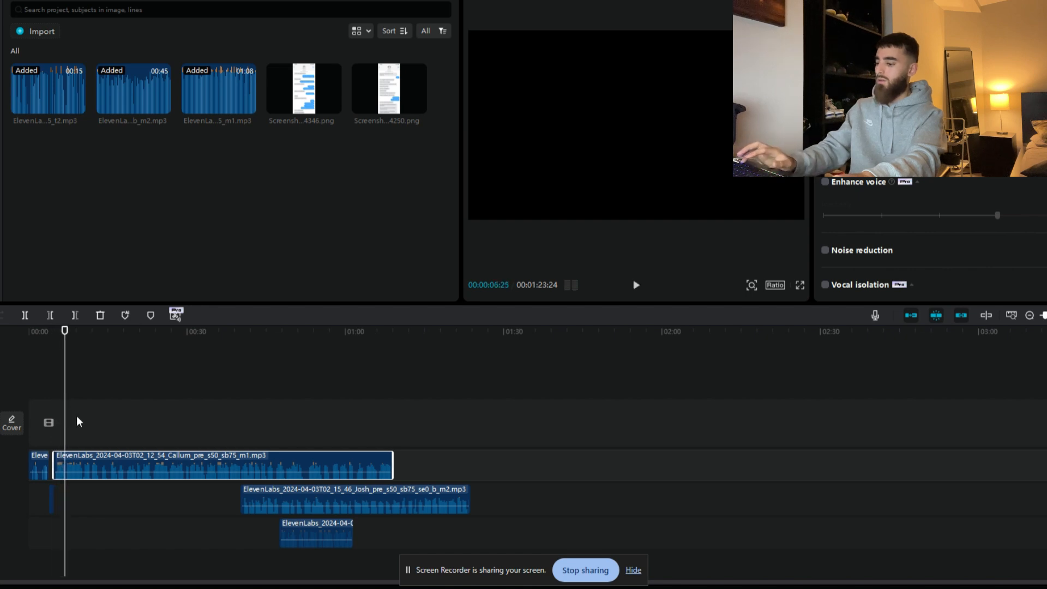
key(ctrl+b)
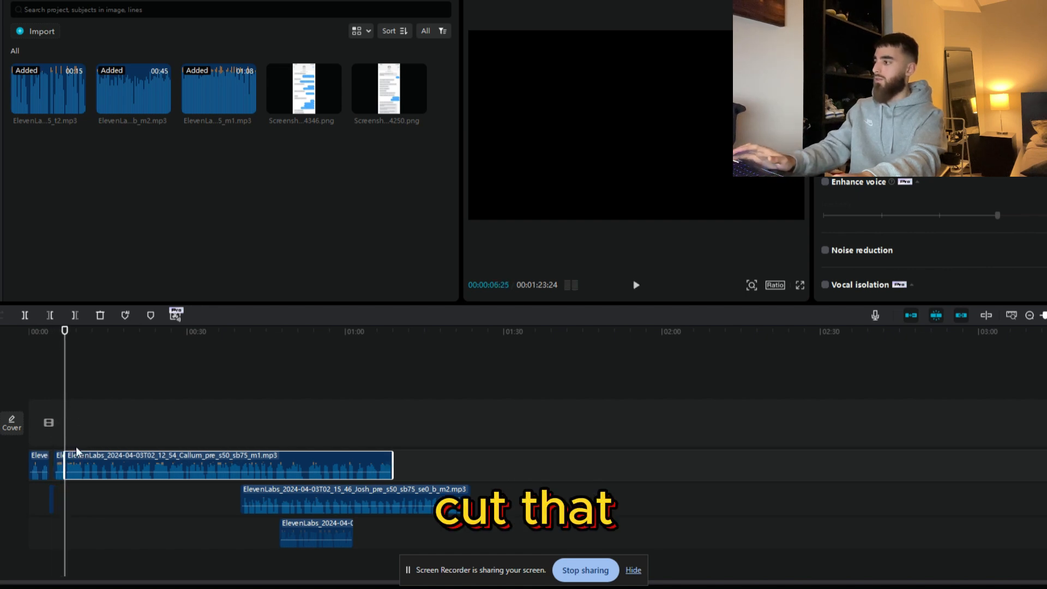
key(space)
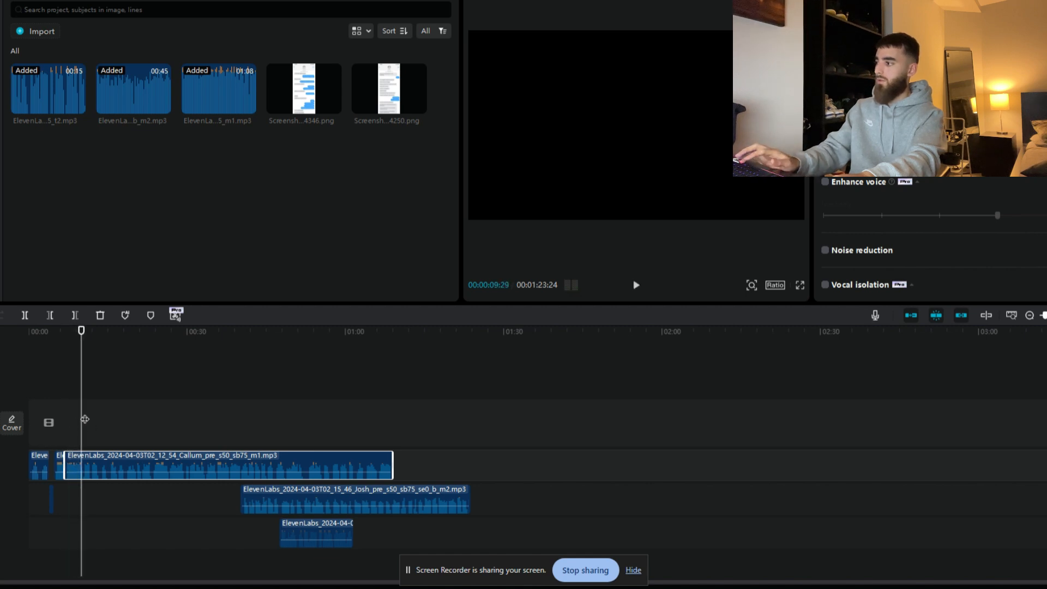
key(ctrl+b)
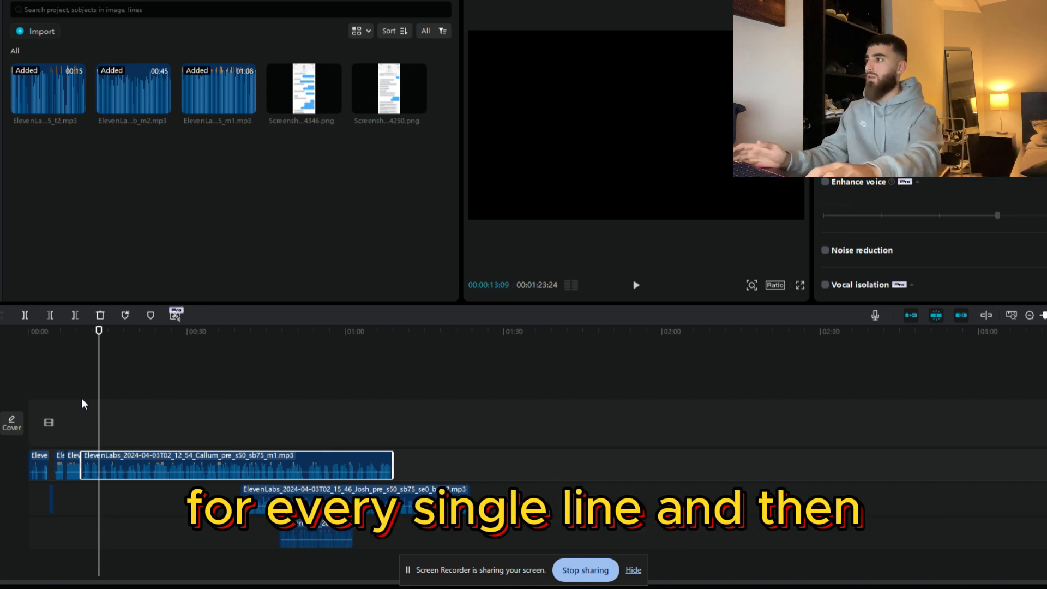
Step: Add the message screenshot ending in 4250.png at the timeline's start and set the project's aspect ratio to 9:16
mouse_move(393, 97)
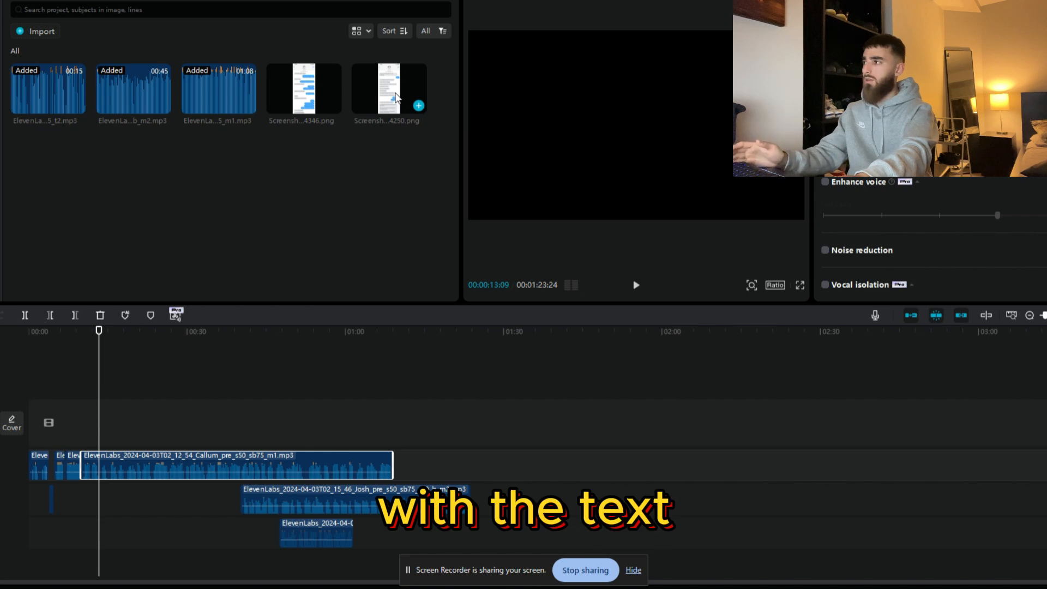
drag(395, 99, 37, 425)
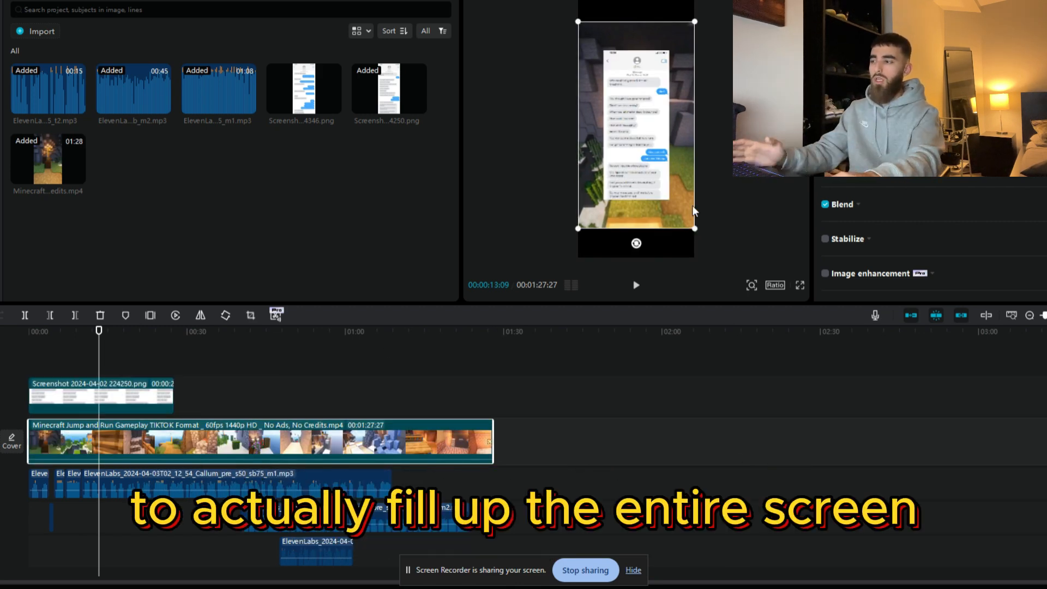
click(775, 285)
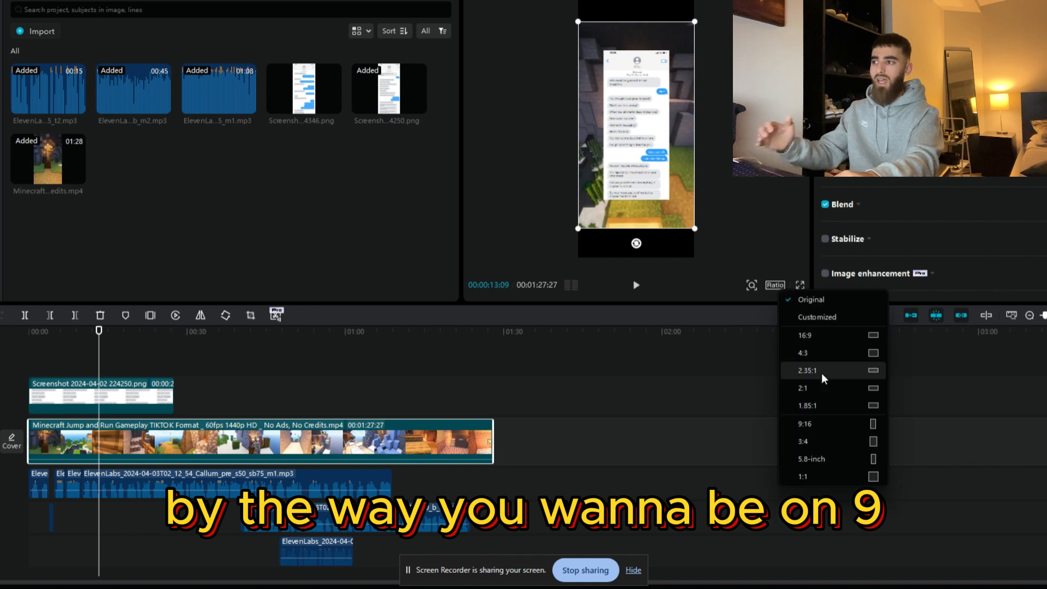
click(827, 425)
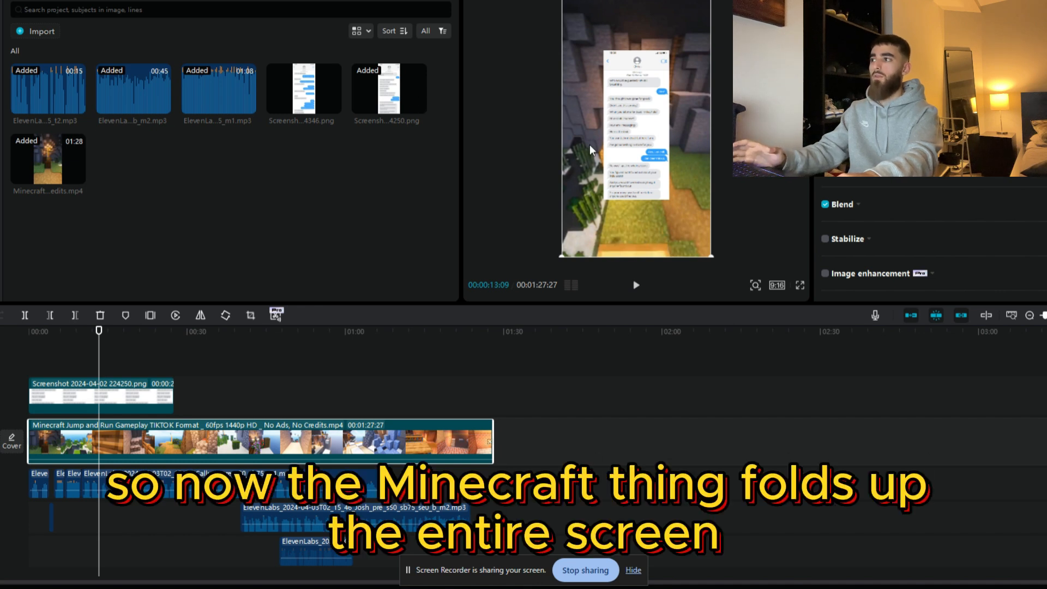
Step: Scale the message screenshot overlay to 65% and crop off the phone's status bar at its upper edge
click(88, 383)
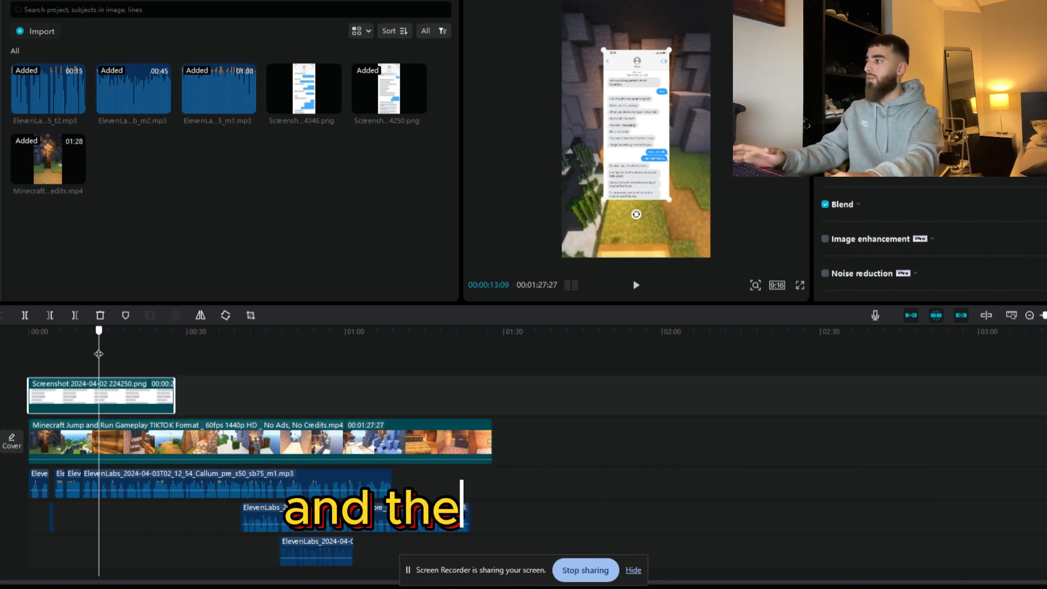
drag(98, 357, 32, 356)
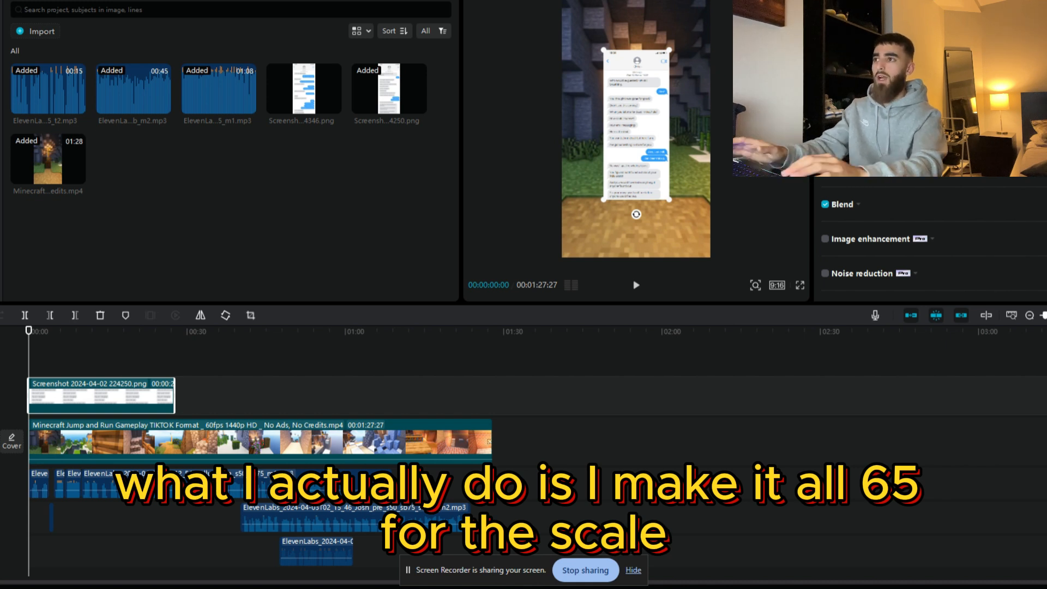
key(Return)
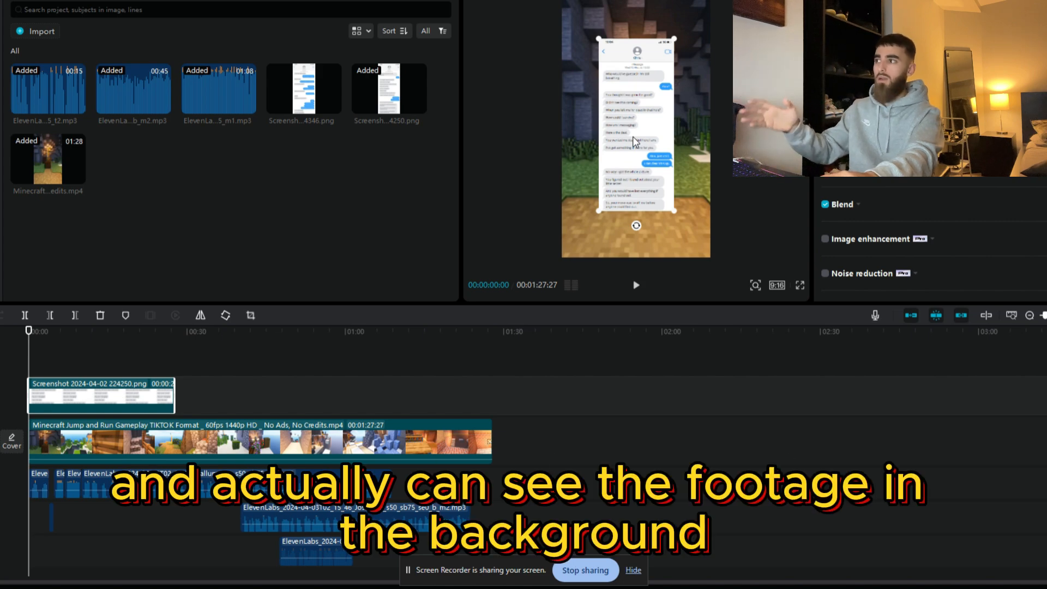
click(251, 315)
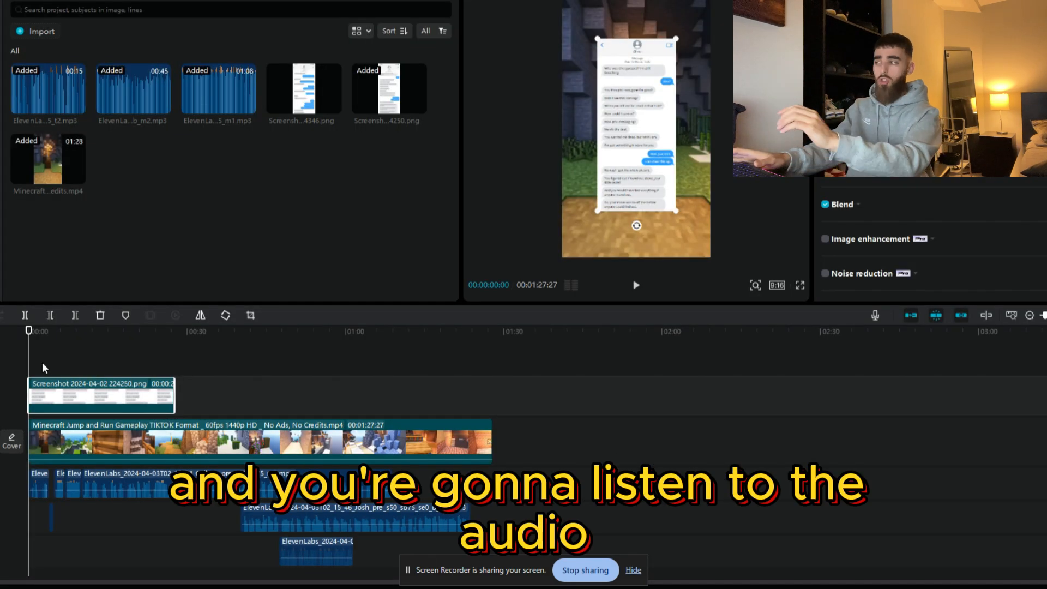
Step: Split the message screenshot after the first spoken line at 00:00:03:14 and crop its first piece to end below "Who would've guessed? I'm still breathing."
key(space)
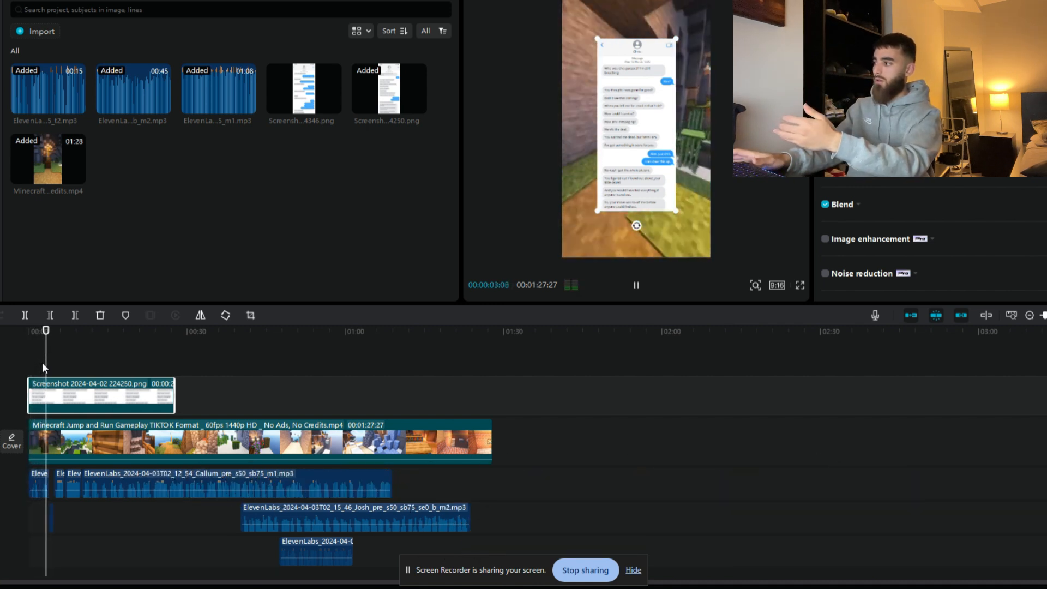
key(space)
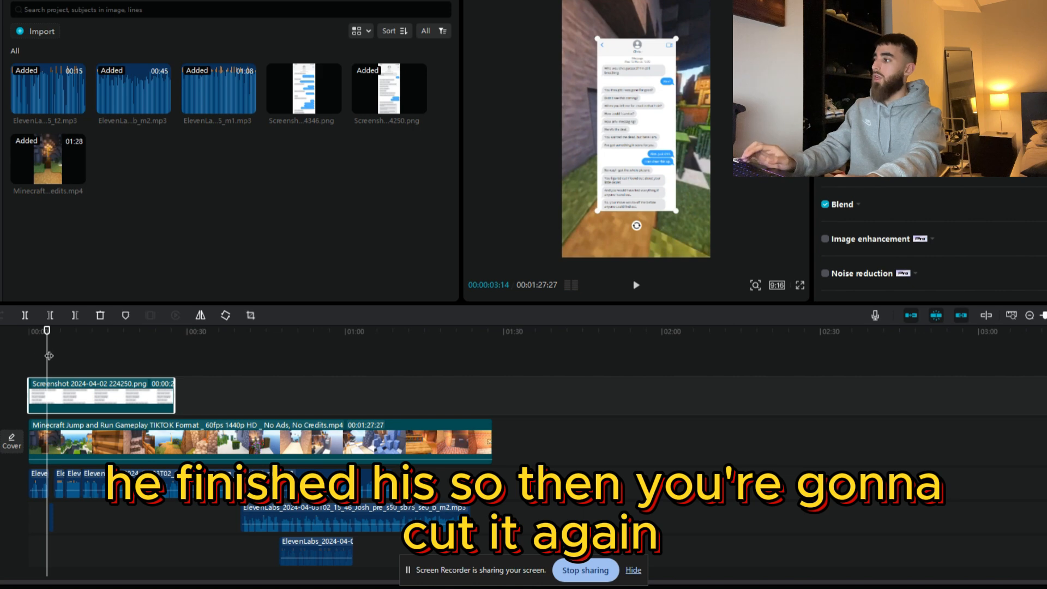
key(ctrl+b)
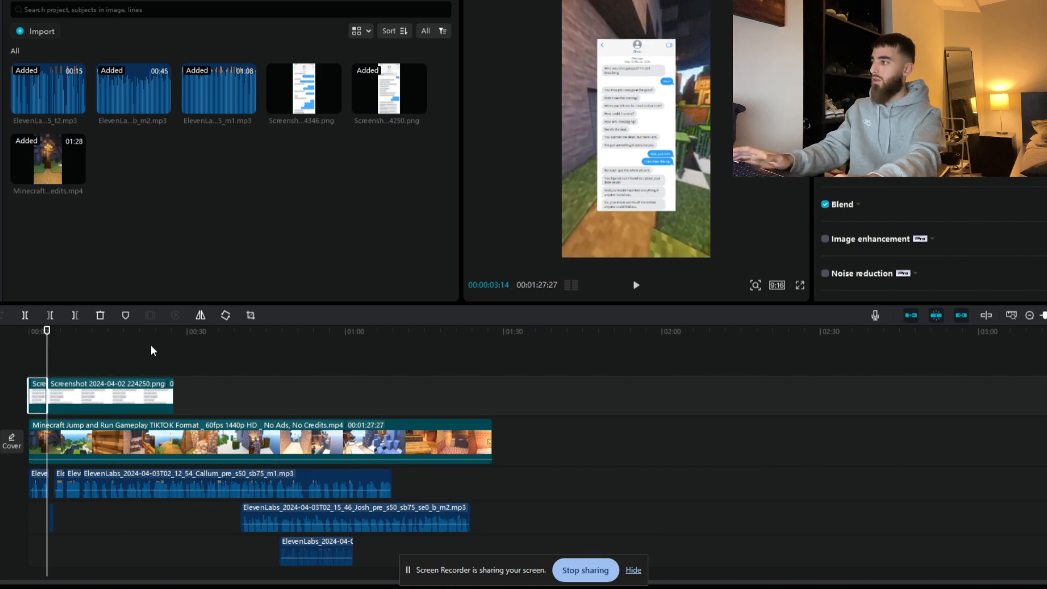
click(250, 315)
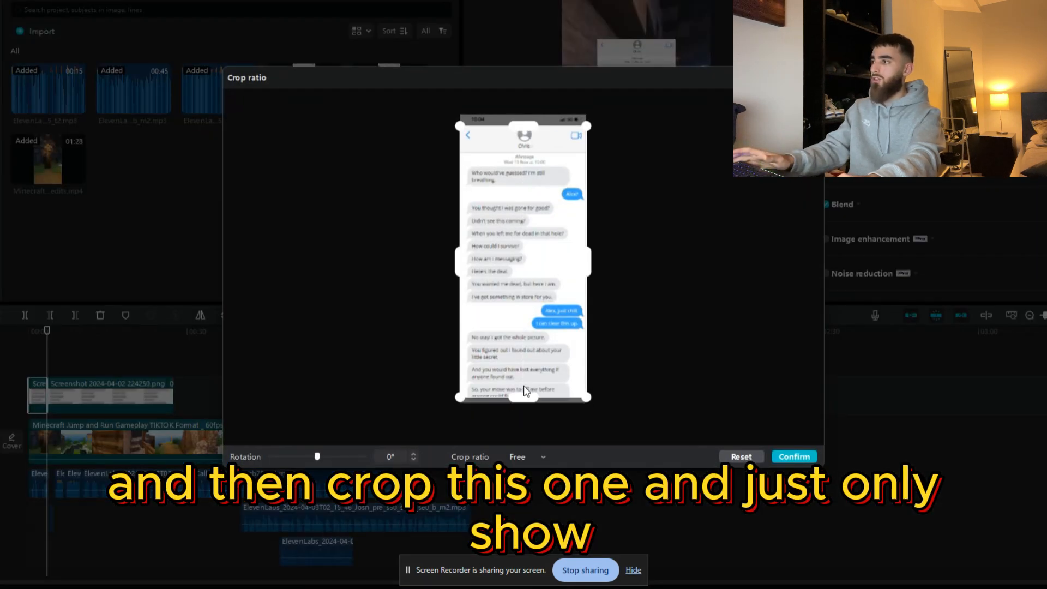
drag(523, 386, 550, 184)
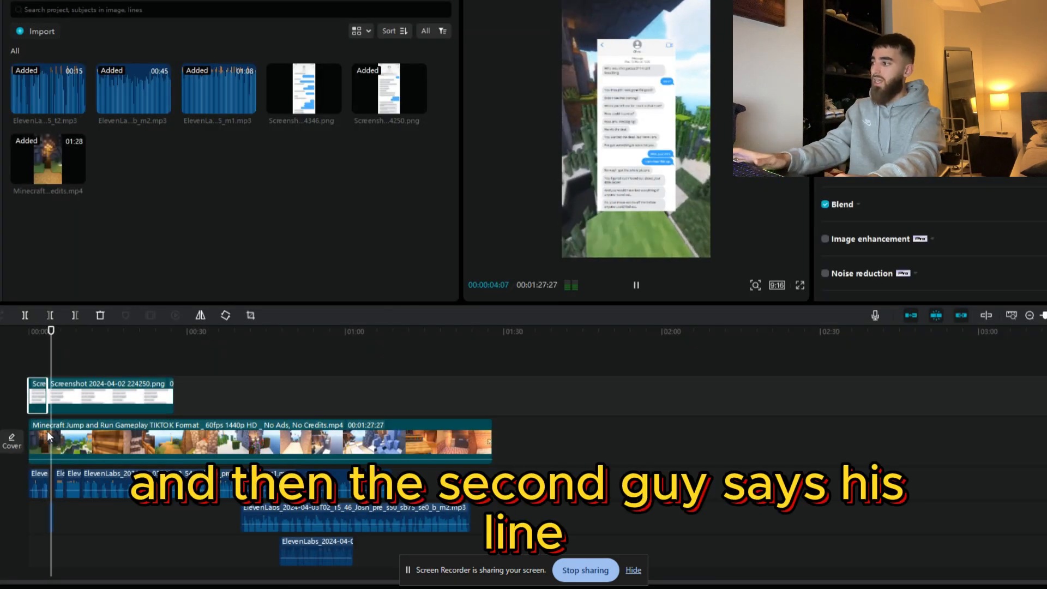
Step: Split the remaining message screenshot after the second spoken line, near 00:00:04:27, and crop its second piece to end below the first blue reply
key(space)
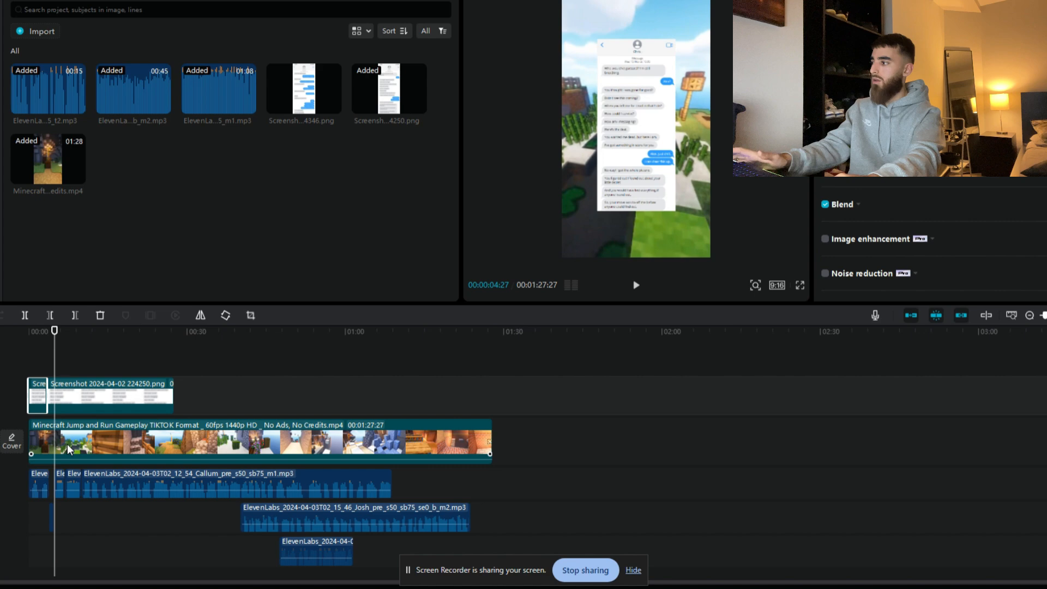
click(55, 374)
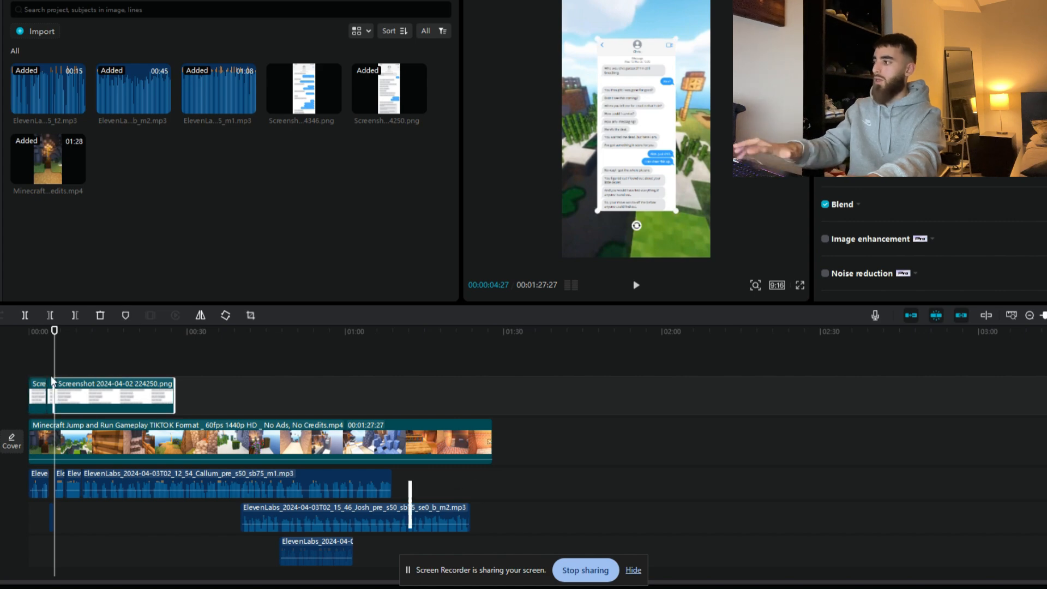
drag(46, 388, 53, 388)
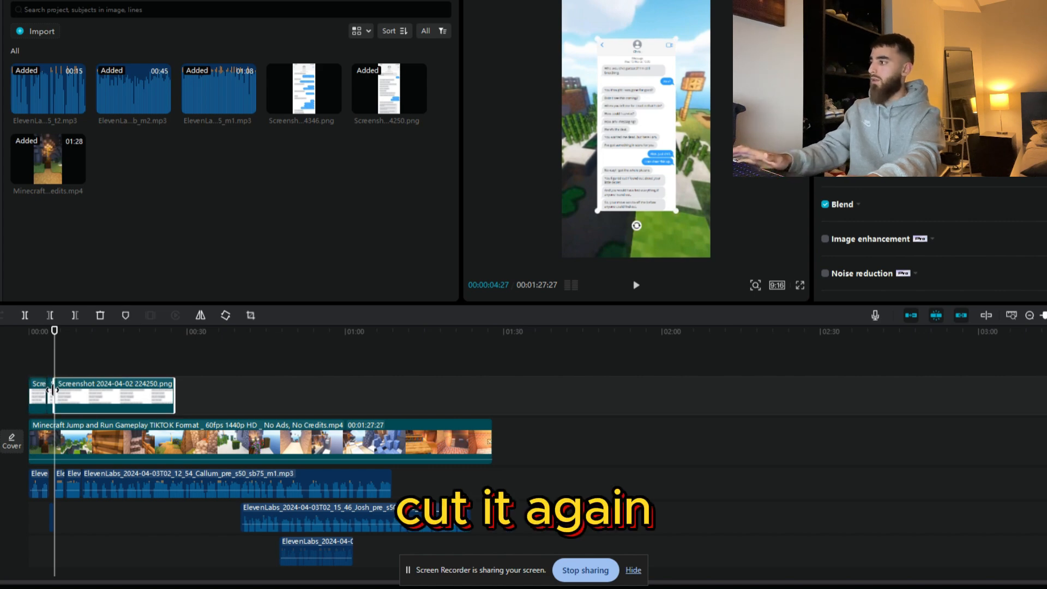
click(251, 315)
drag(517, 404, 530, 201)
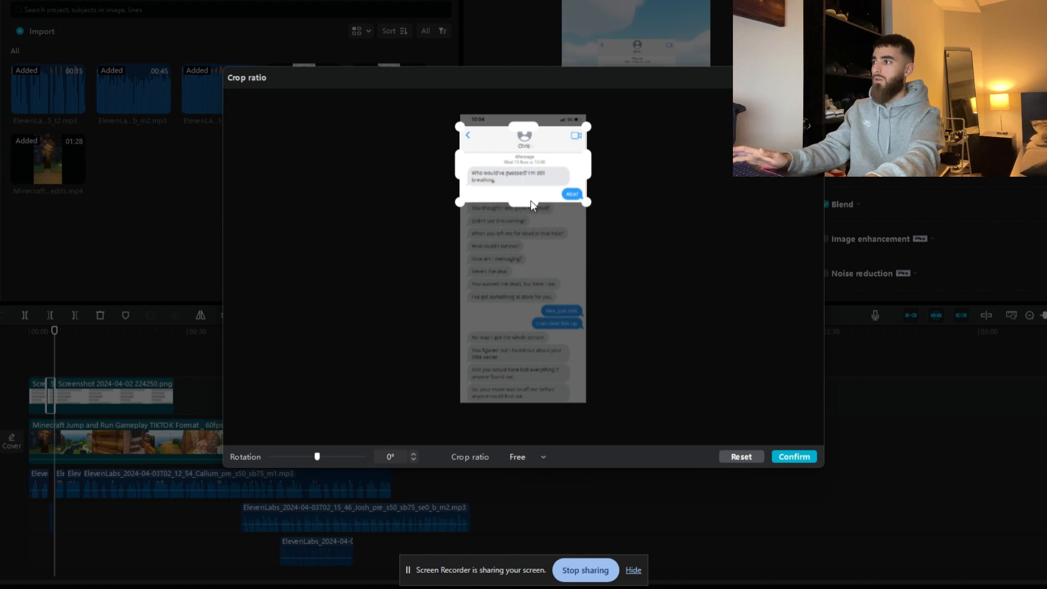
click(781, 455)
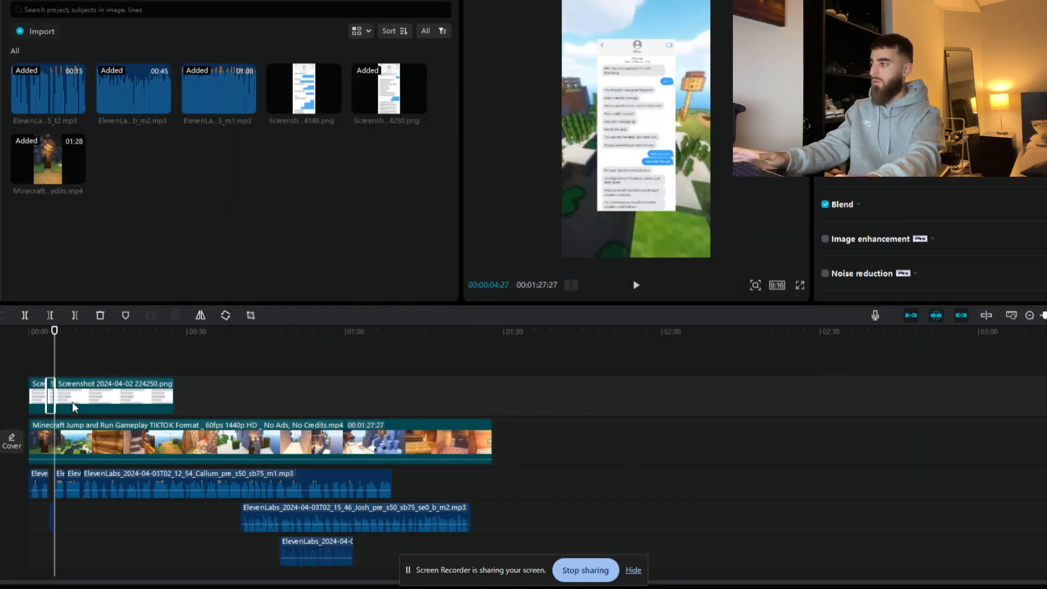
Step: Split the Minecraft gameplay clip at 00:00:04:24 and crop the third screenshot piece to end below "You thought I was gone for good?"
key(space)
click(51, 343)
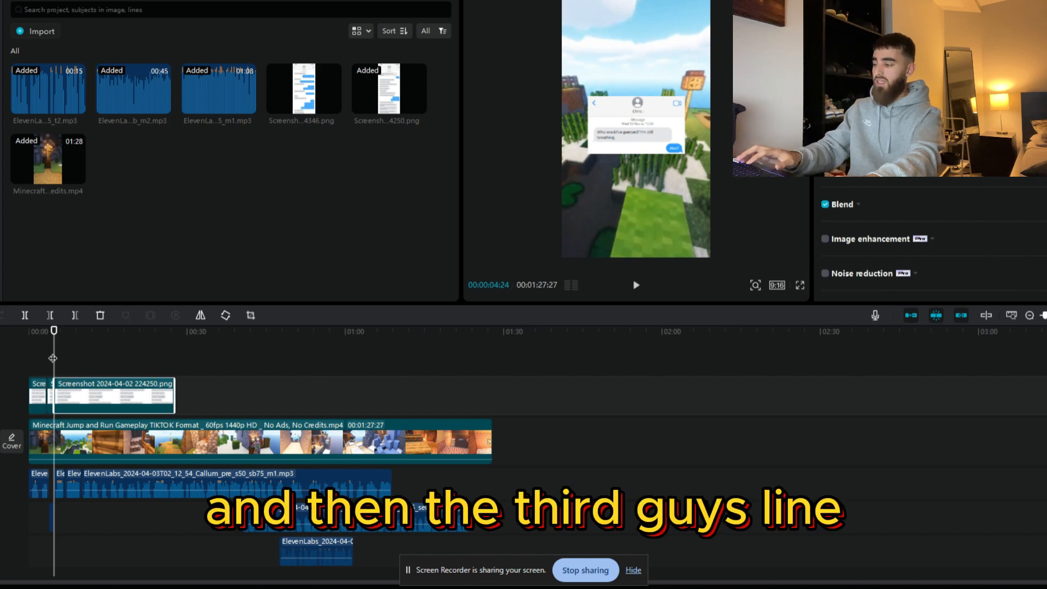
key(ctrl+b)
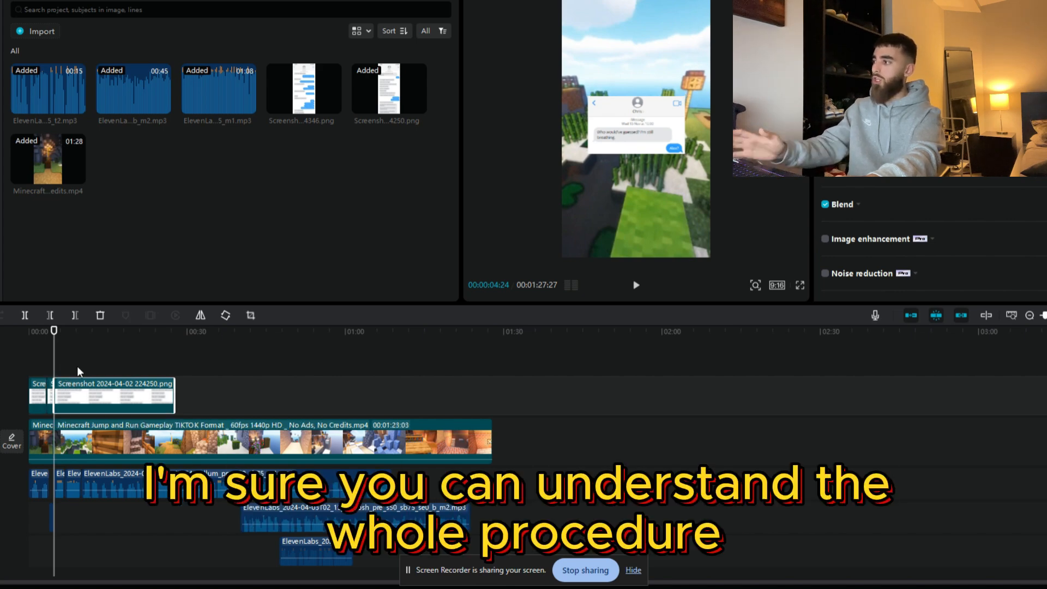
click(250, 315)
drag(514, 406, 533, 217)
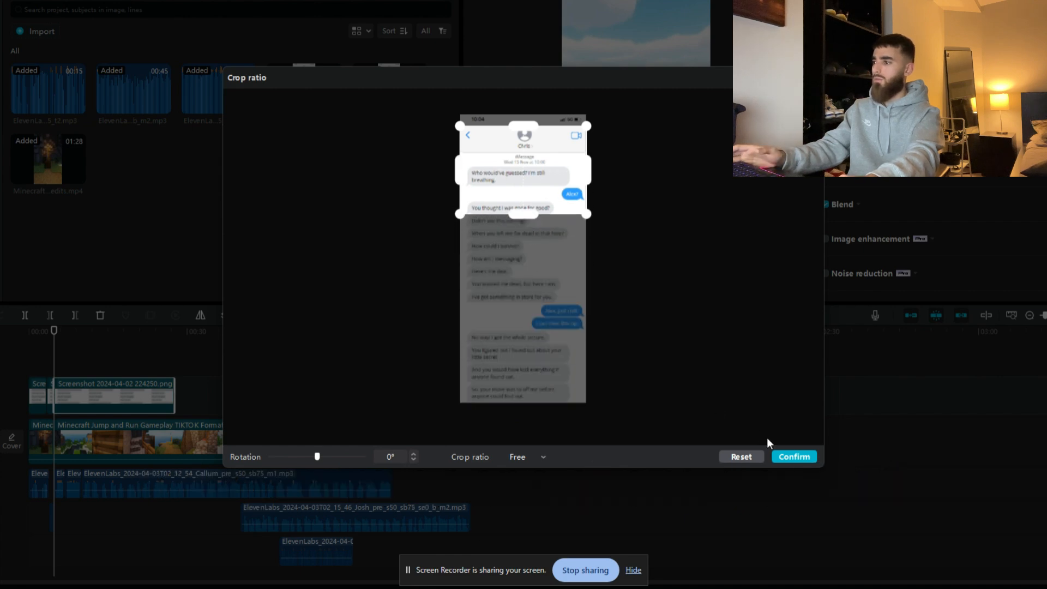
click(784, 459)
Step: Play the video full screen from the start through the first three messages to check their timing, and return to the editor
click(35, 364)
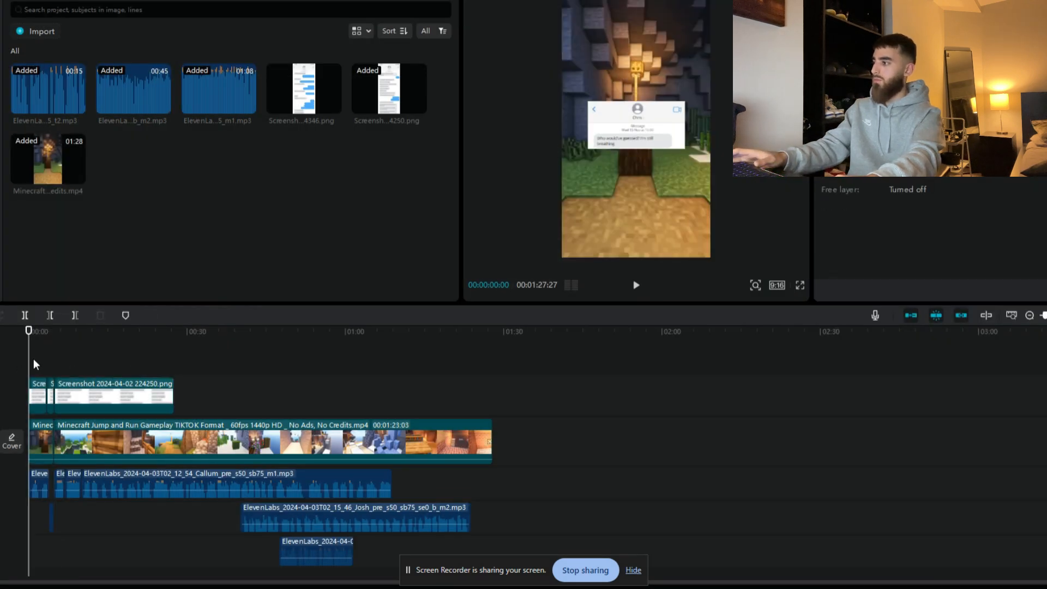
click(799, 284)
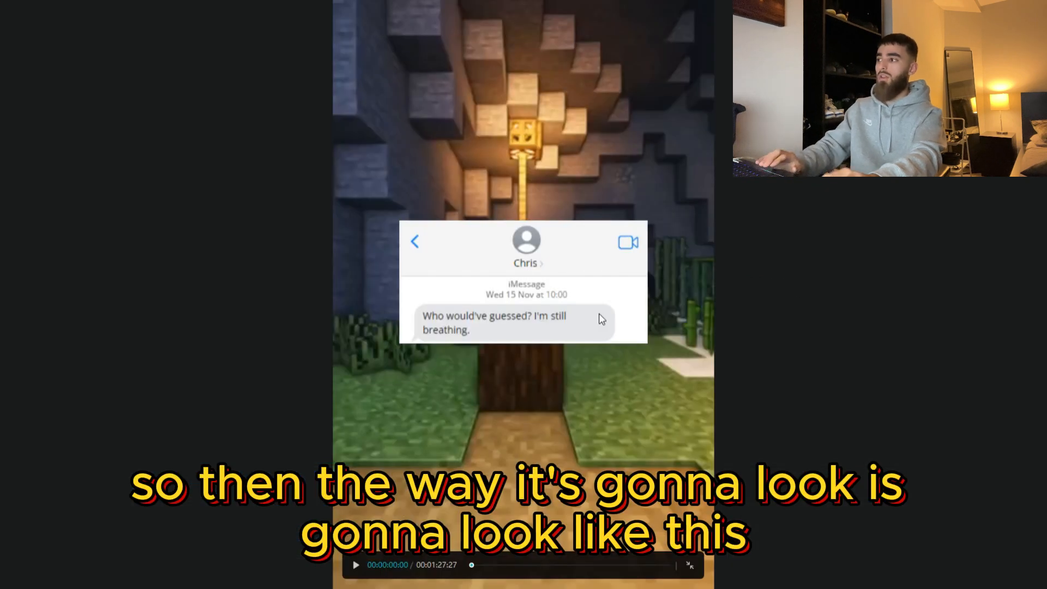
key(space)
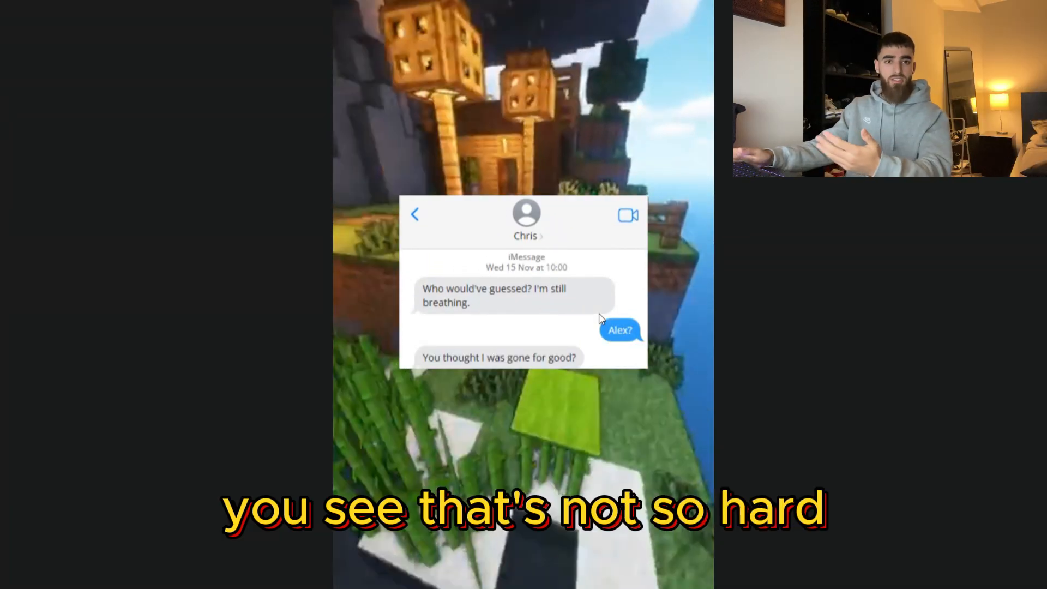
key(Escape)
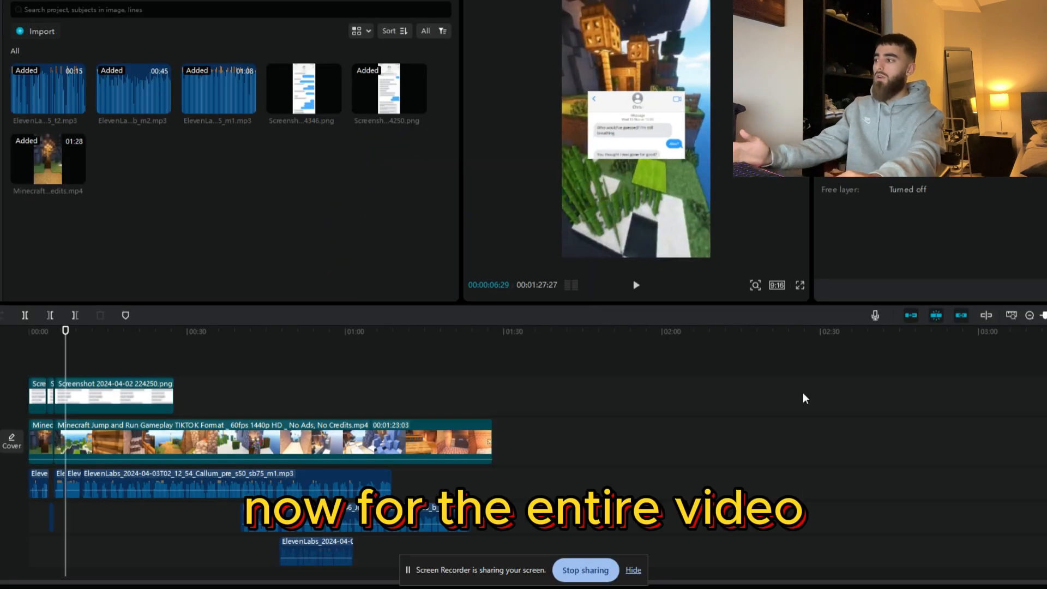